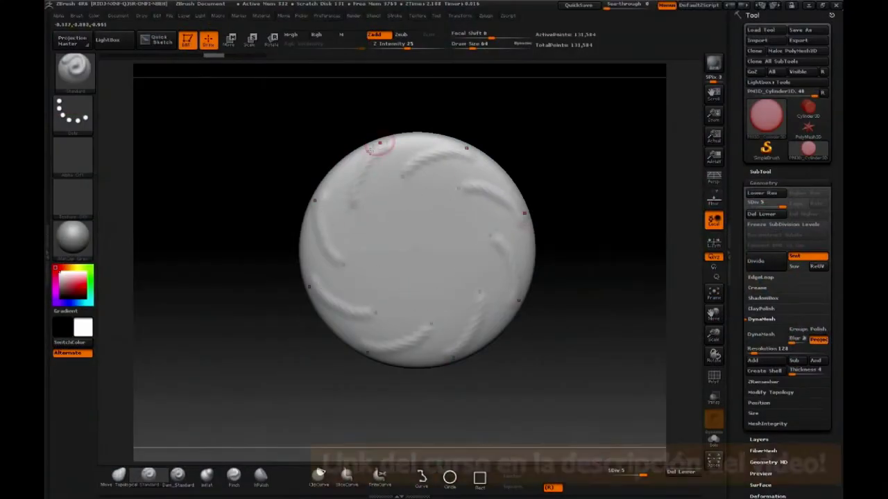
Step: Turn on radial symmetry for the disc and view it from front and three-quarter angles
right_drag(461, 223, 419, 251)
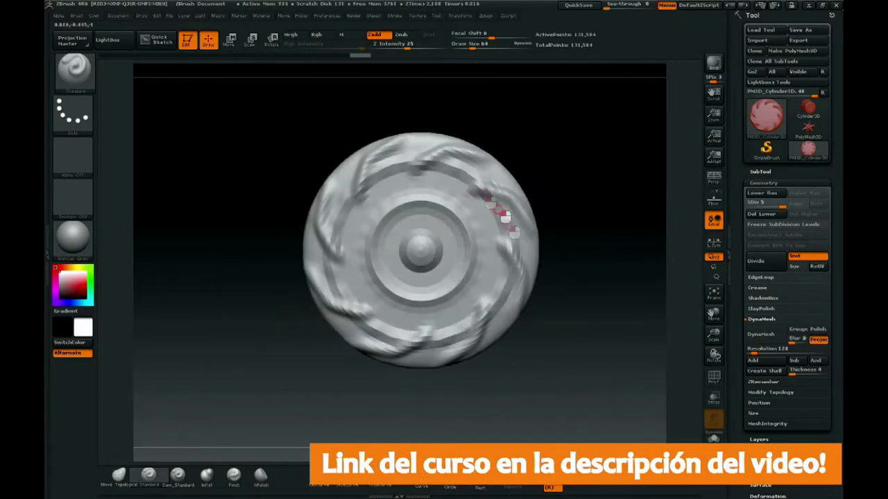
mouse_move(575, 185)
right_down()
mouse_move(277, 274)
mouse_move(444, 153)
right_up()
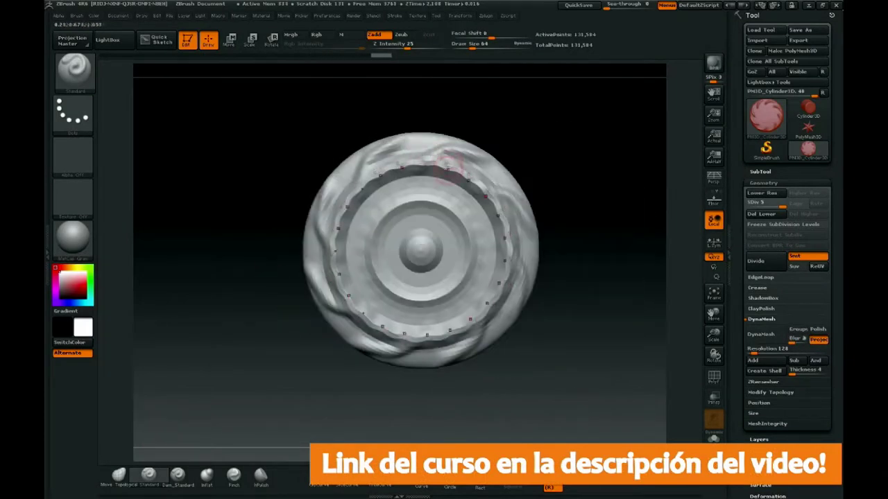
click(462, 16)
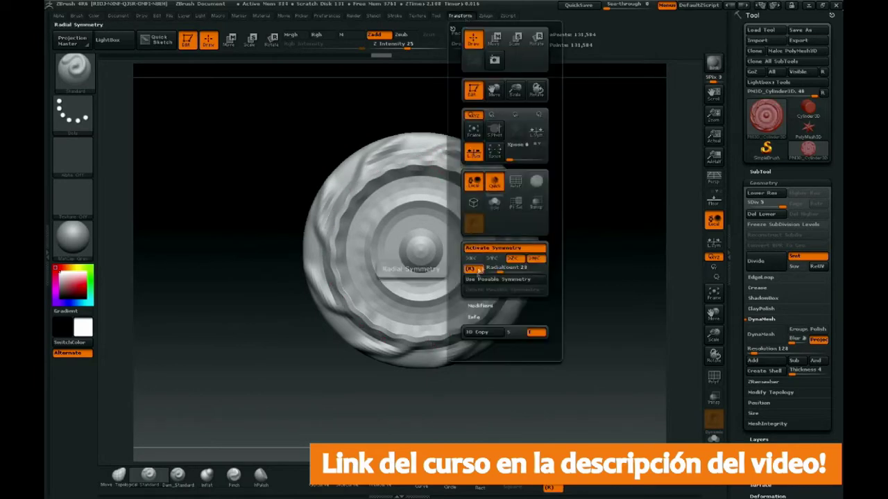
right_drag(477, 273, 563, 305)
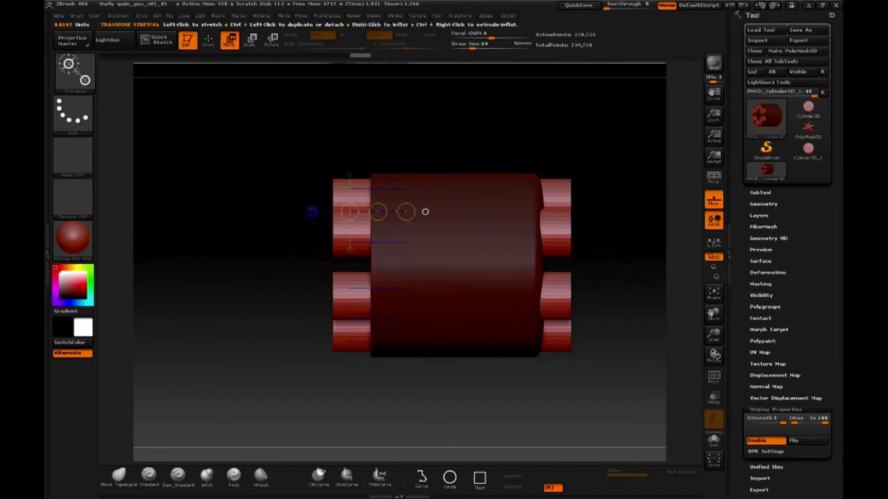
Step: Stretch the small right-side cylinders and shrink the right section of the cylinder mesh
drag(406, 212, 407, 215)
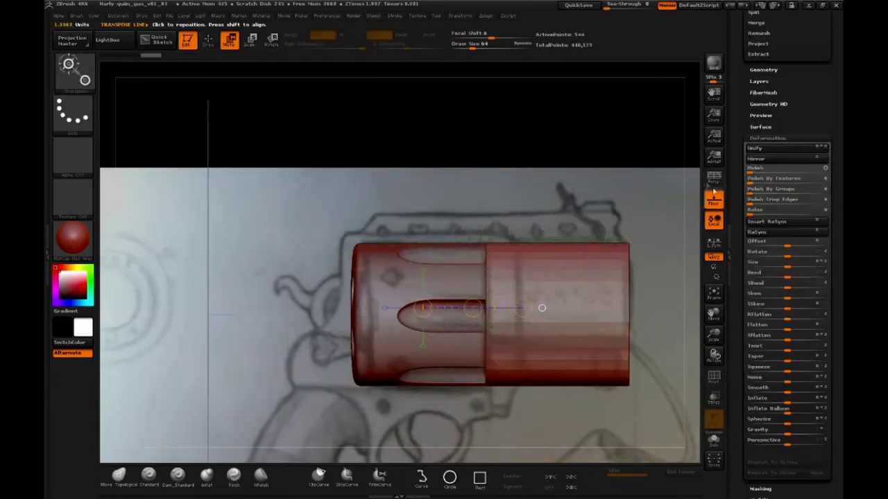
drag(776, 268, 763, 267)
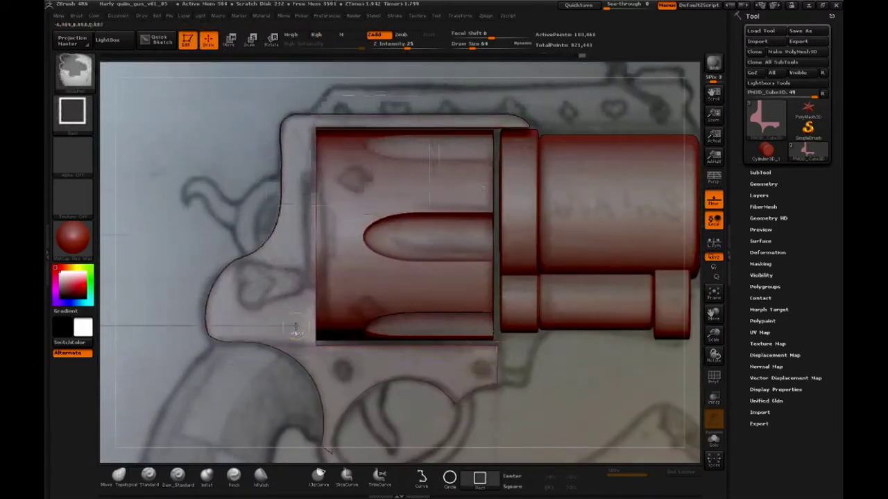
Step: Move the frame's lower part down into the grip area with a vertical Transpose line
key(w)
drag(448, 379, 448, 340)
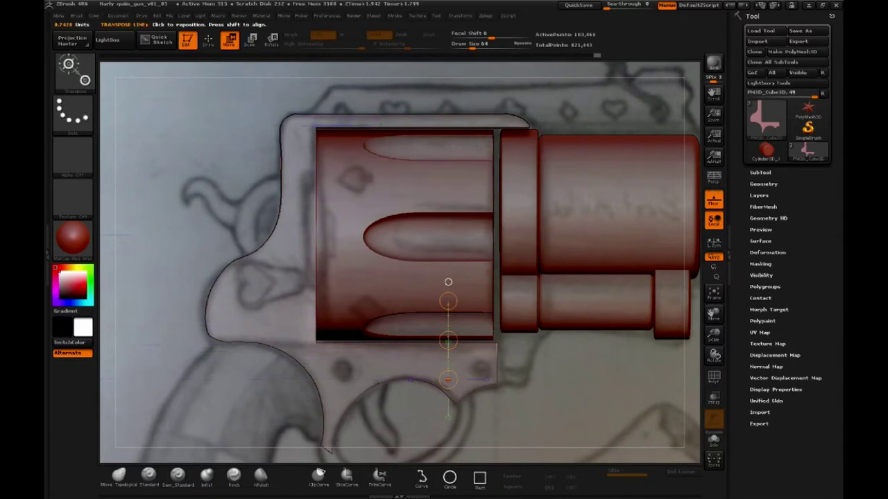
key(q)
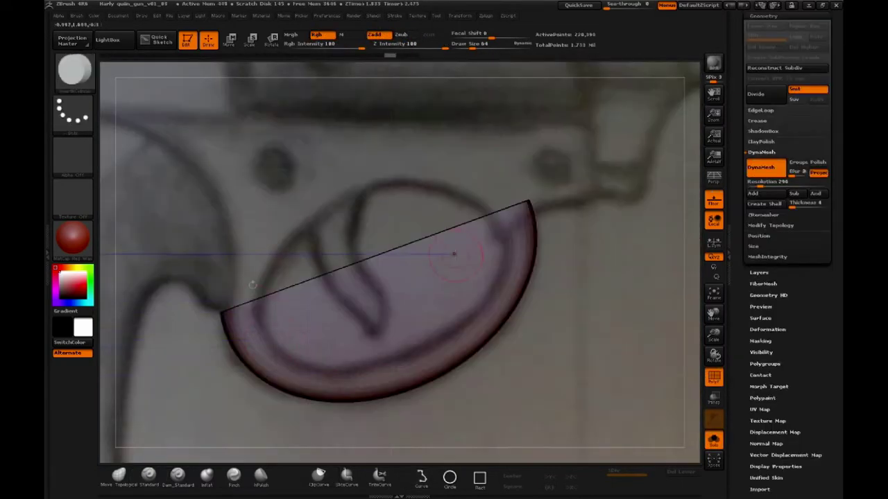
Step: ClipCurve away the half-disc's inner part and trim the guard's end
key(ctrl+shift)
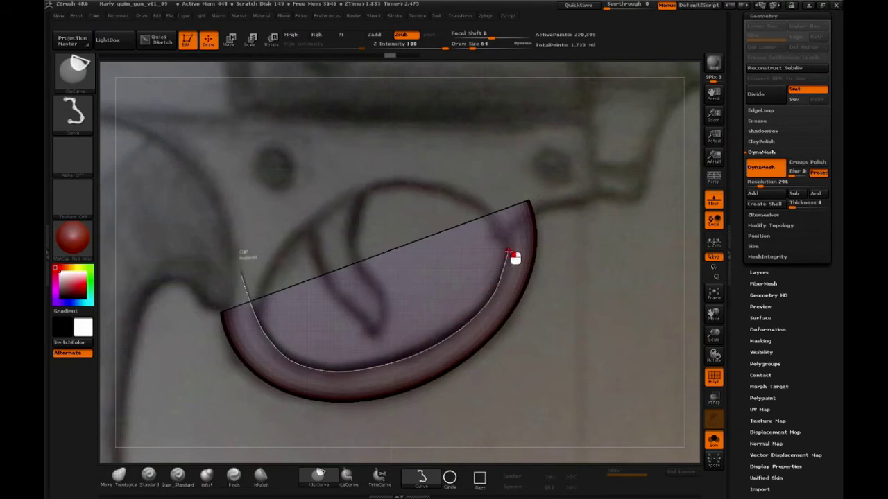
ctrl+shift+drag(506, 205, 506, 205)
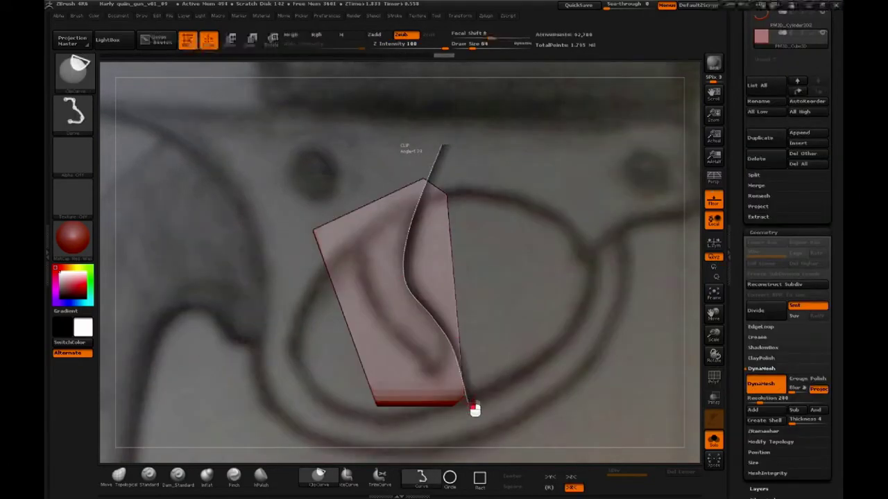
ctrl+shift+drag(475, 410, 406, 344)
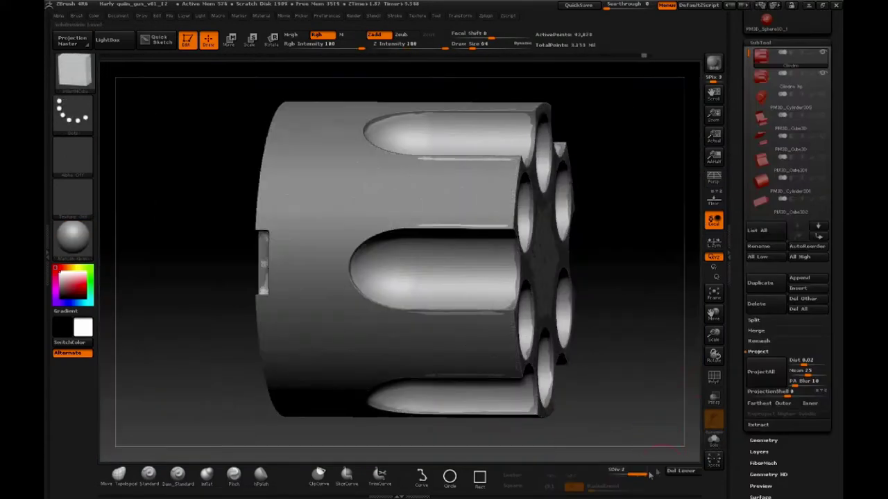
Step: Subdivide the cylinder once more, drop to SDiv 1, then return to the highest level
key(ctrl+d)
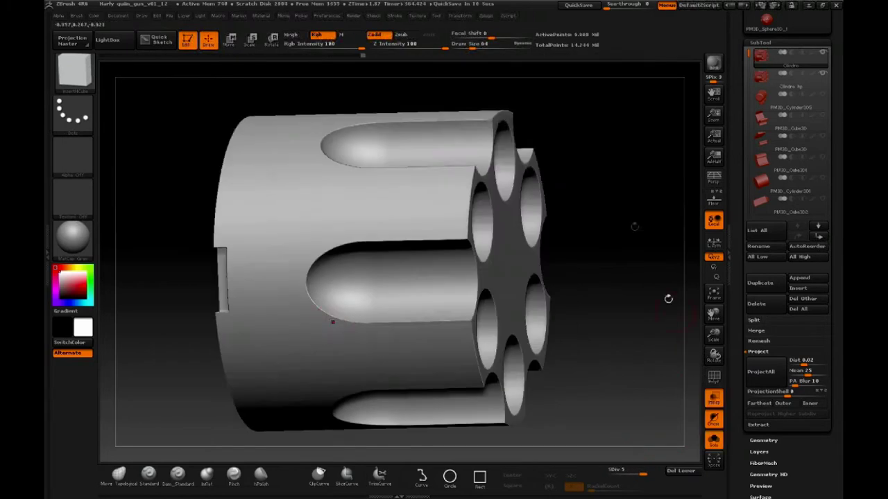
mouse_move(667, 299)
mouse_down()
mouse_move(618, 244)
mouse_move(594, 420)
mouse_up()
key(shift+d)
key(shift+d)
key(shift+d)
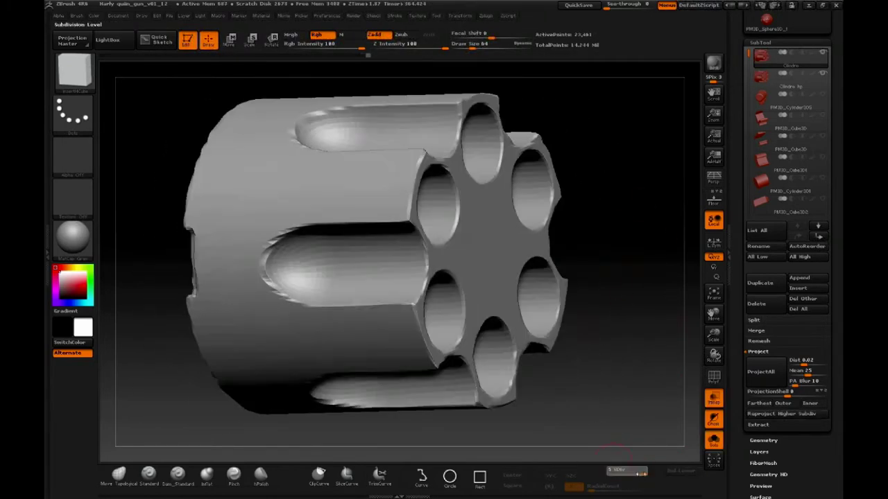
drag(610, 470, 640, 472)
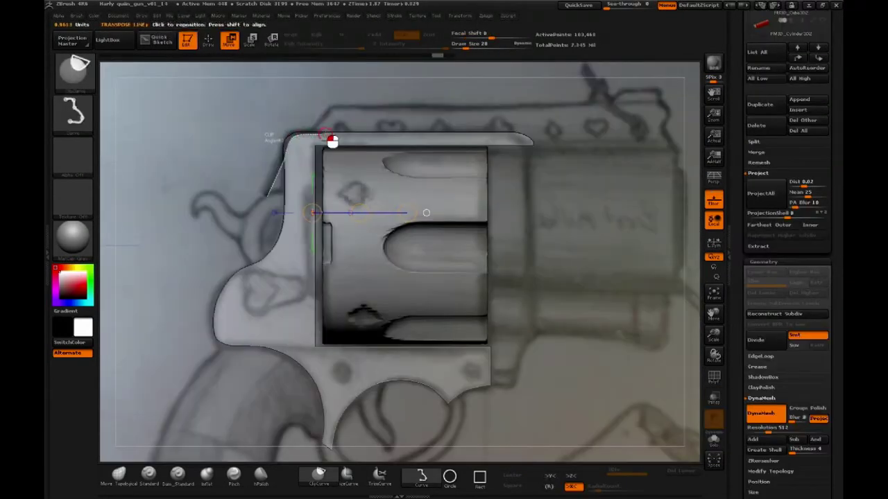
Step: Lay a Transpose move line along the frame's top edge
shift+drag(319, 142, 565, 133)
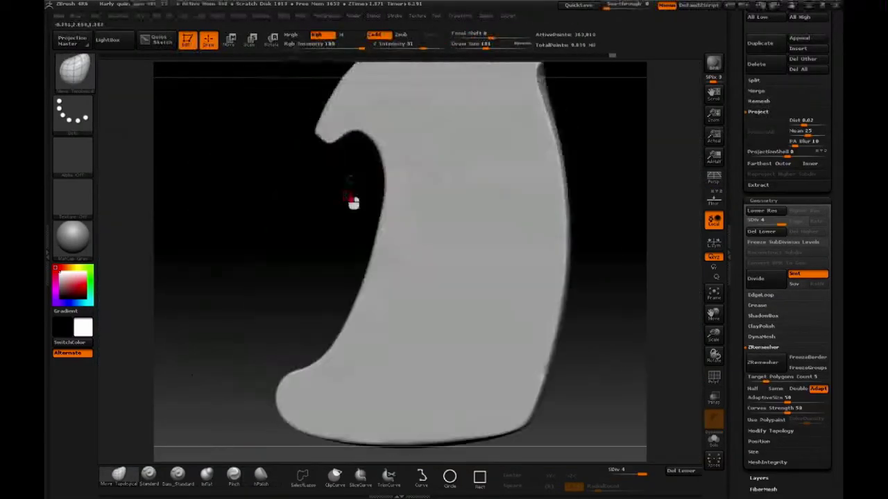
Step: Zoom in on the grip piece, turn it to a new angle, and subdivide it
drag(353, 202, 407, 240)
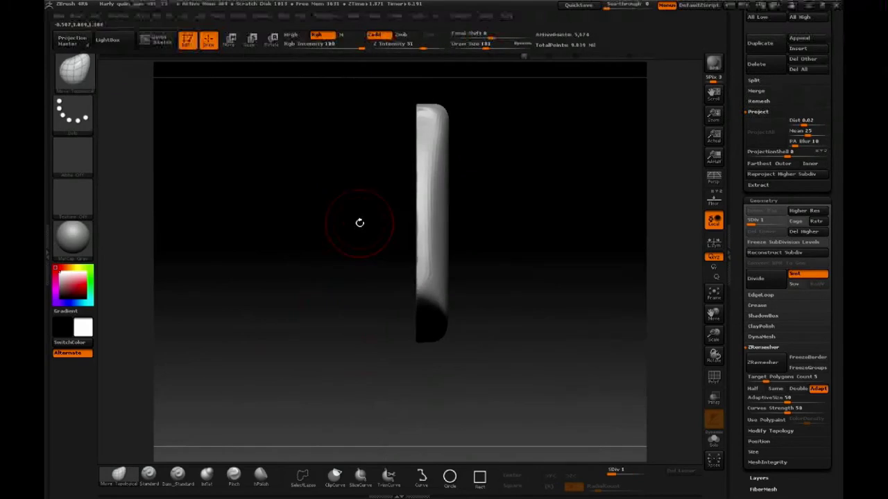
mouse_move(416, 83)
mouse_down()
mouse_move(551, 294)
mouse_move(504, 277)
mouse_move(575, 258)
mouse_up()
key(ctrl+d)
key(ctrl+d)
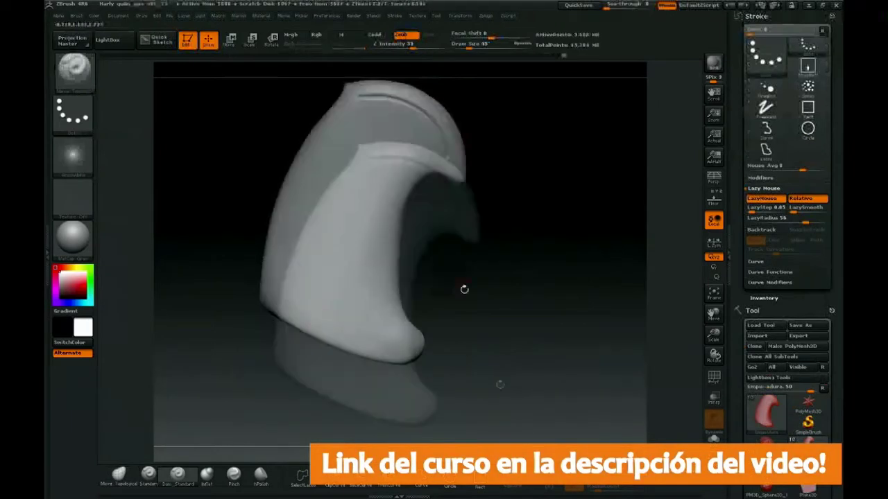
Step: Carve a Dam Standard groove along the grip's lower edges, then turn Solo off
mouse_move(290, 305)
mouse_down()
mouse_move(382, 352)
mouse_move(322, 215)
mouse_up()
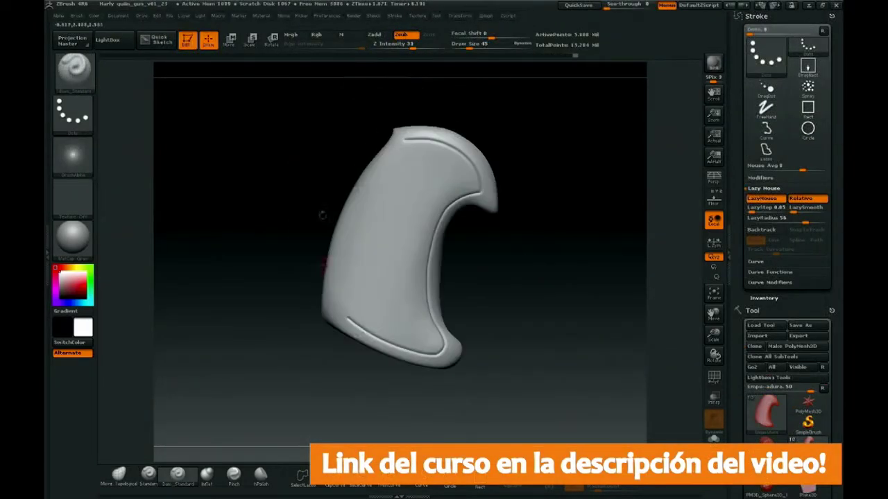
drag(372, 343, 374, 344)
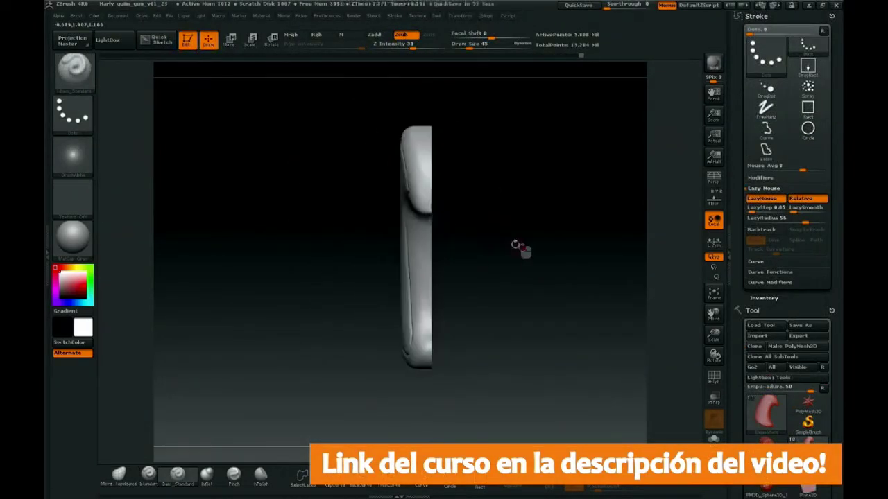
mouse_move(444, 180)
mouse_down()
mouse_move(555, 151)
mouse_move(430, 319)
mouse_move(517, 358)
mouse_move(432, 345)
mouse_move(478, 351)
mouse_move(296, 196)
mouse_up()
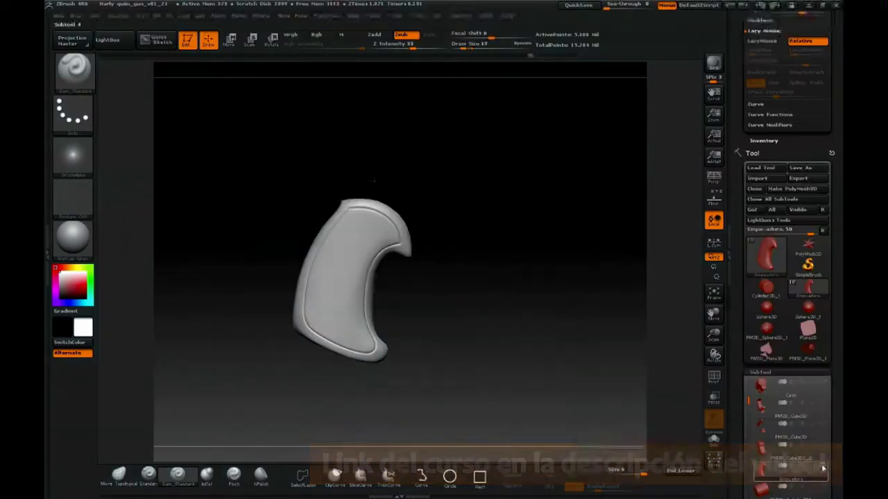
click(713, 418)
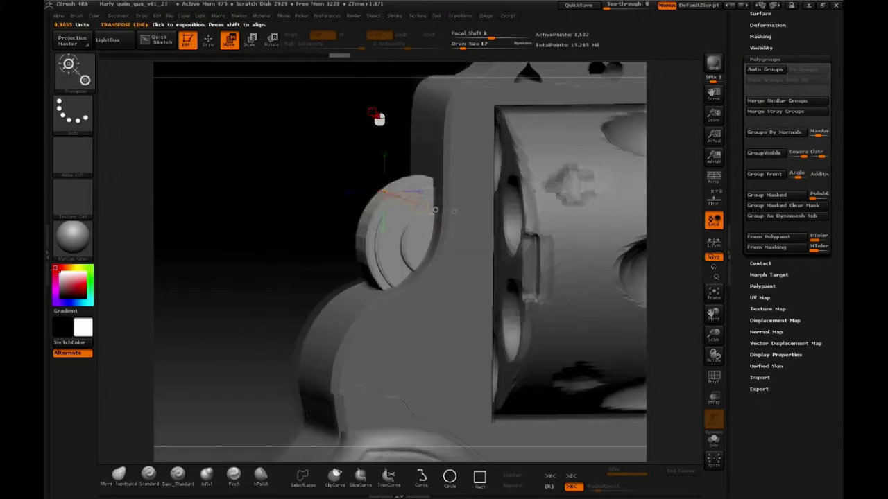
Step: Subdivide the hammer piece with Ctrl+D for a smoother shape
key(ctrl+d)
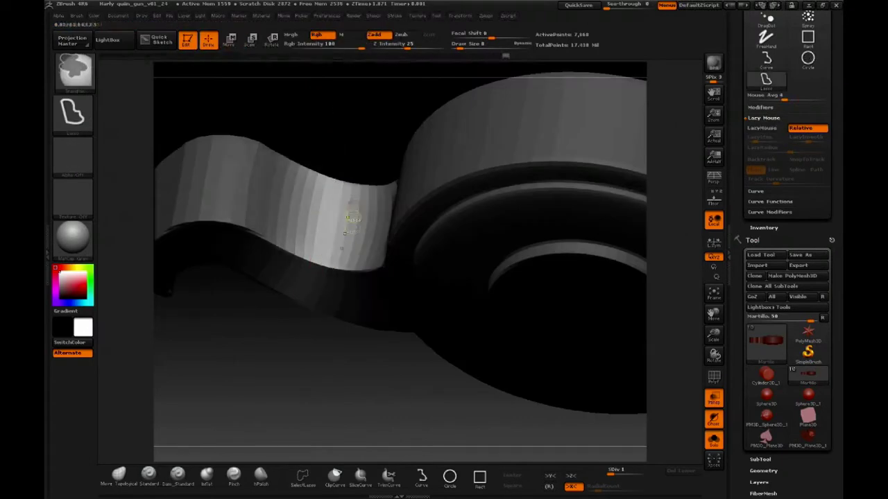
Step: Bring the hammer to its highest subdivision level and confirm the subtool's new name
mouse_move(401, 160)
mouse_down()
mouse_move(501, 201)
mouse_move(327, 316)
mouse_move(287, 136)
mouse_move(406, 334)
mouse_up()
key(d)
key(d)
key(d)
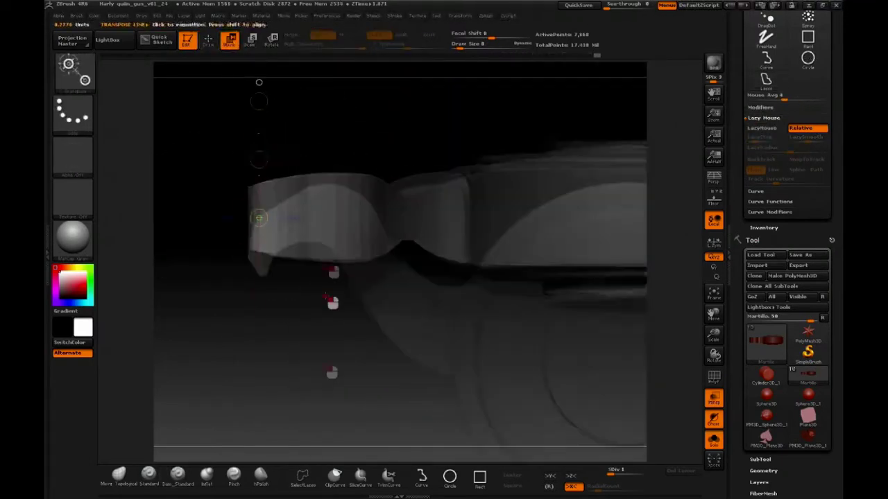
drag(257, 214, 487, 171)
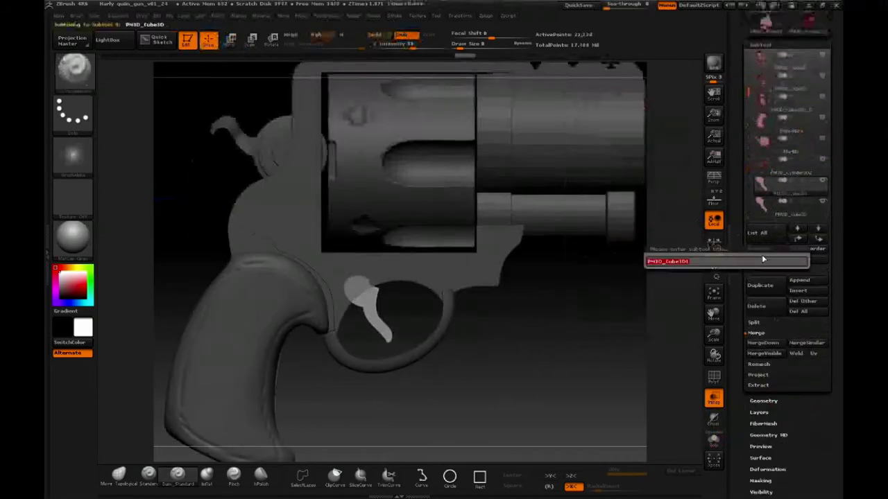
key(Return)
Step: Solo the trigger piece, hide the polyframe, and place a Transpose move line across it
click(713, 257)
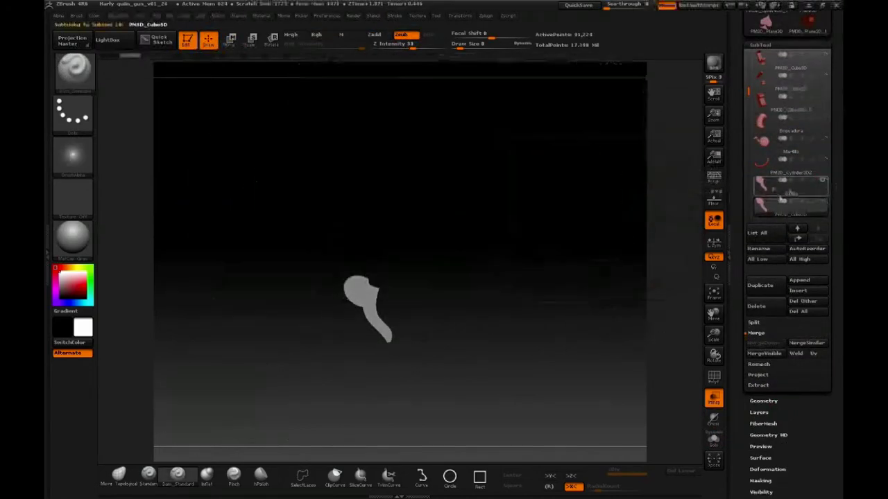
mouse_move(485, 312)
mouse_down()
mouse_move(548, 258)
mouse_move(593, 319)
mouse_up()
drag(456, 297, 585, 264)
key(shift+f)
key(w)
drag(511, 125, 600, 260)
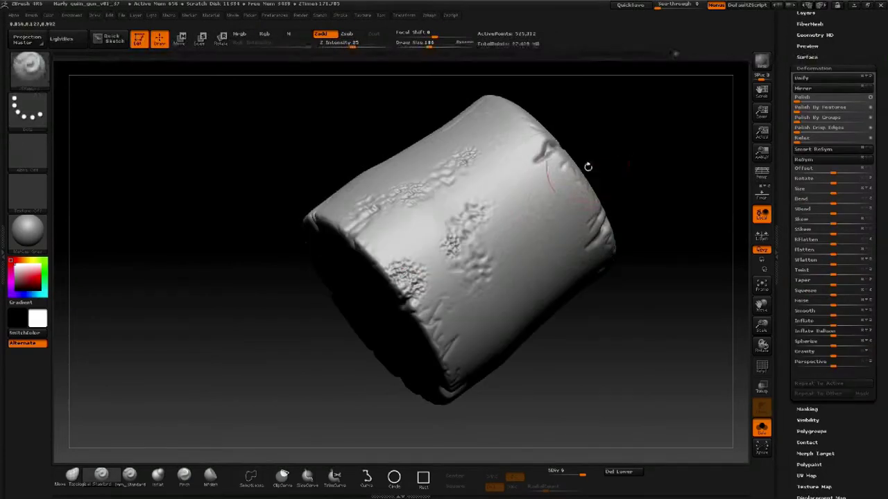
Step: Orbit the revolver to check the rope from side-on and three-quarter views
drag(583, 164, 447, 253)
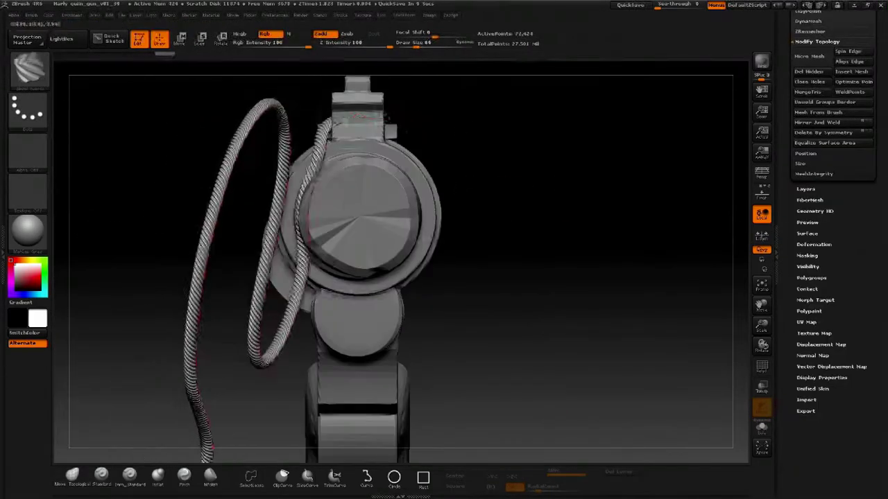
mouse_move(475, 135)
mouse_down()
mouse_move(492, 182)
mouse_move(412, 119)
mouse_up()
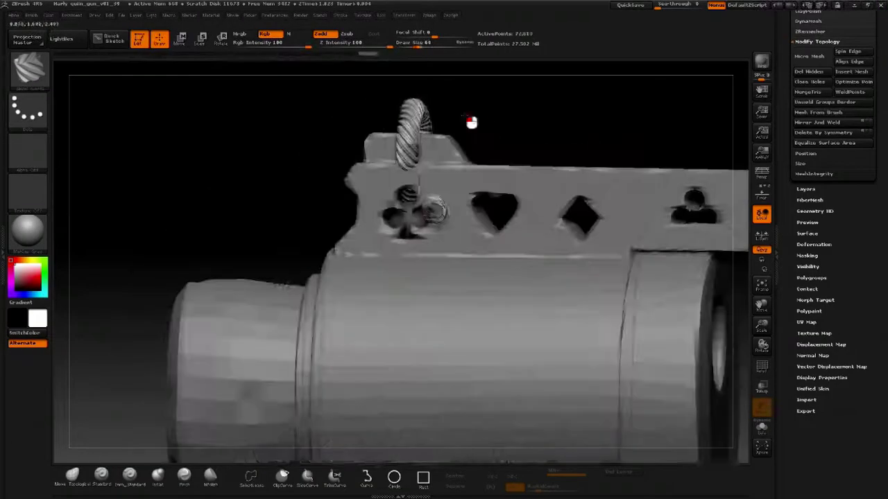
Step: Orbit and zoom around the barrel to inspect the rope loops and the rope's loose end
mouse_move(412, 119)
mouse_down()
mouse_move(500, 169)
mouse_move(481, 139)
mouse_move(519, 154)
mouse_move(491, 145)
mouse_move(479, 83)
mouse_move(500, 125)
mouse_move(573, 199)
mouse_move(519, 53)
mouse_move(601, 235)
mouse_move(505, 148)
mouse_move(713, 53)
mouse_up()
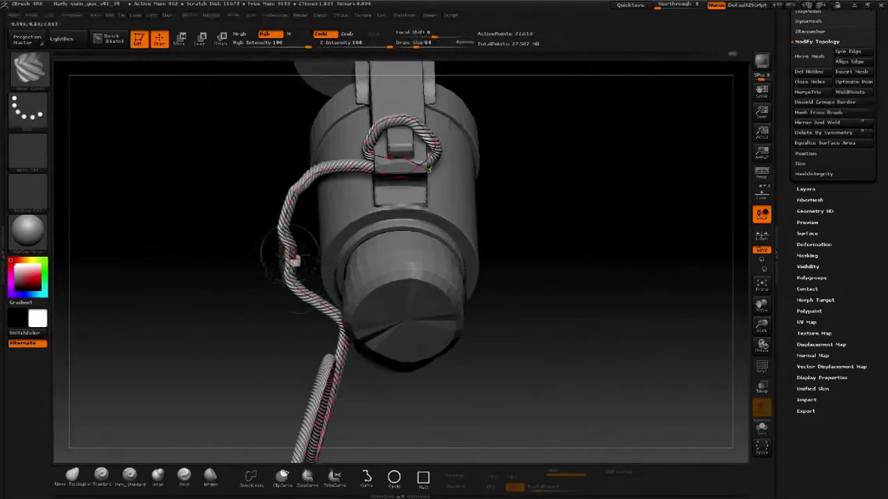
mouse_move(307, 186)
mouse_down()
mouse_move(580, 193)
mouse_move(283, 159)
mouse_move(317, 257)
mouse_move(561, 290)
mouse_move(347, 330)
mouse_move(326, 257)
mouse_up()
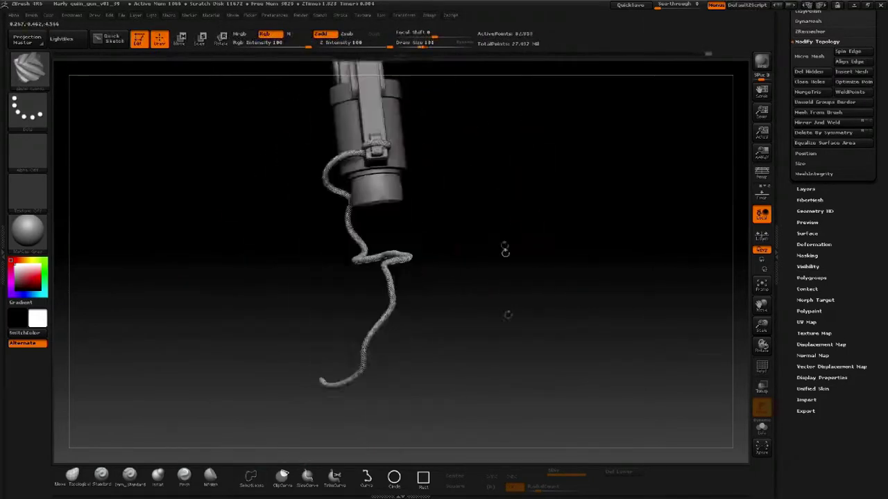
mouse_move(505, 251)
mouse_down()
mouse_move(422, 240)
mouse_move(485, 278)
mouse_move(575, 311)
mouse_move(369, 297)
mouse_up()
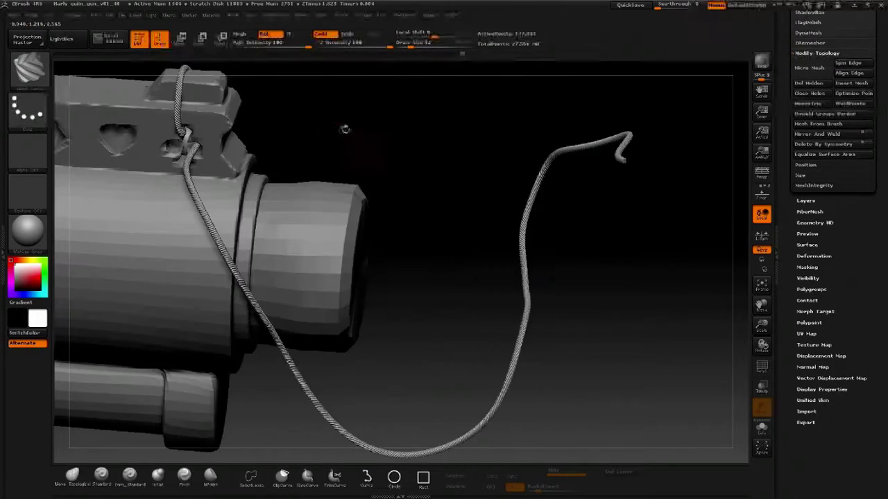
drag(345, 129, 299, 119)
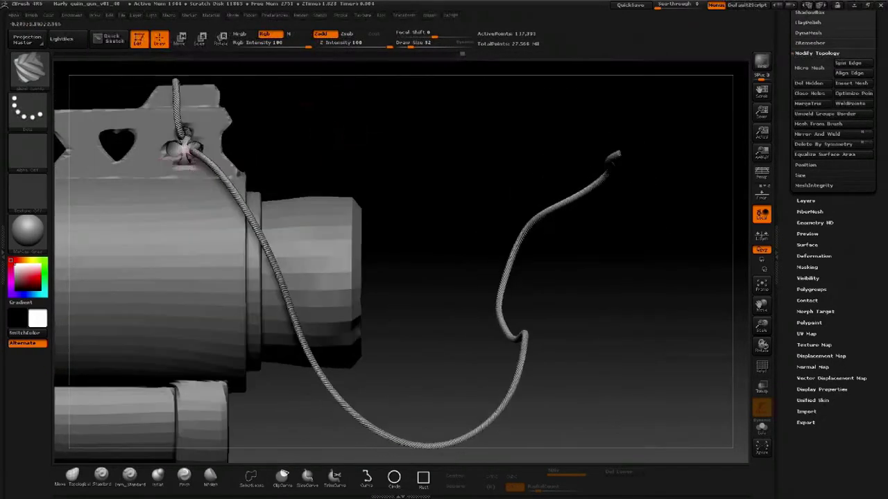
key(ctrl+shift)
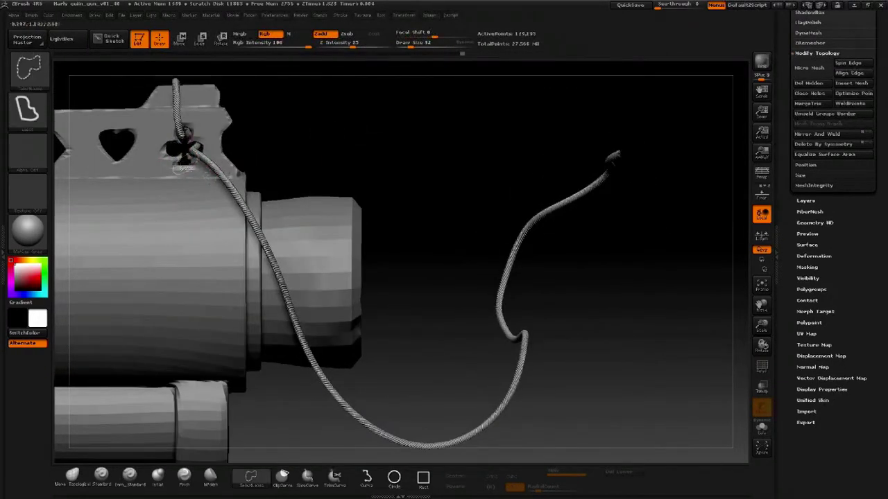
drag(327, 134, 703, 240)
drag(659, 150, 534, 159)
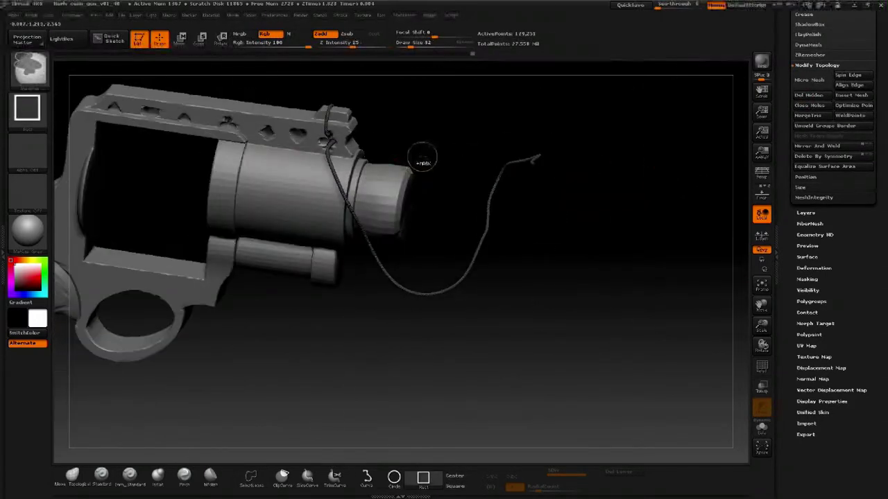
mouse_move(429, 135)
mouse_down()
mouse_move(409, 118)
mouse_move(425, 159)
mouse_up()
shift+drag(430, 207, 481, 97)
Step: Make the Corcho cork the active SubTool and toggle Solo on and back off
alt+click(419, 199)
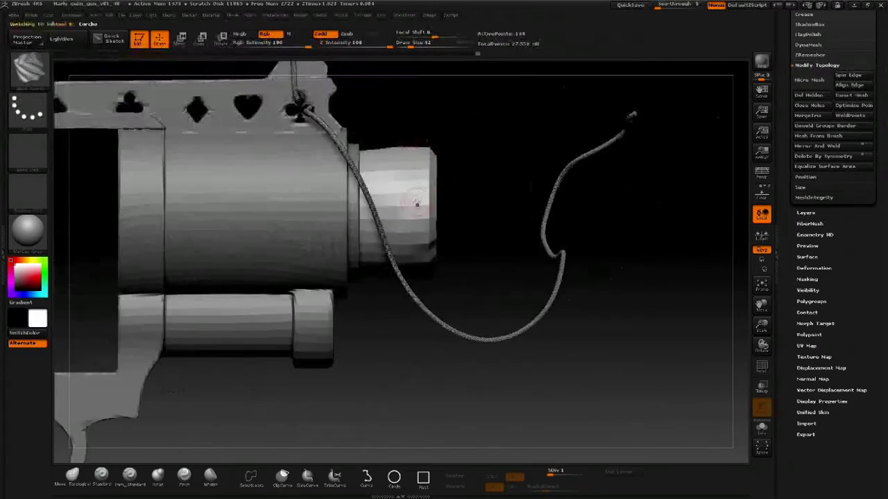
shift+click(852, 237)
shift+click(864, 251)
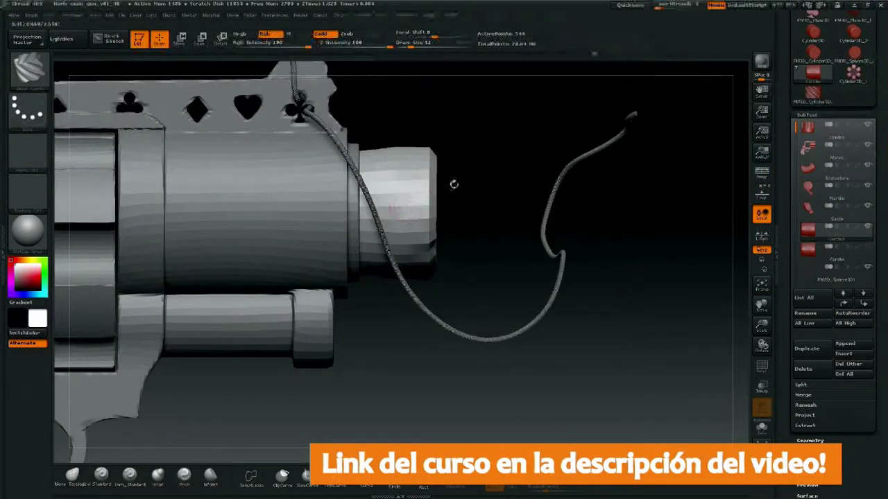
drag(644, 111, 452, 146)
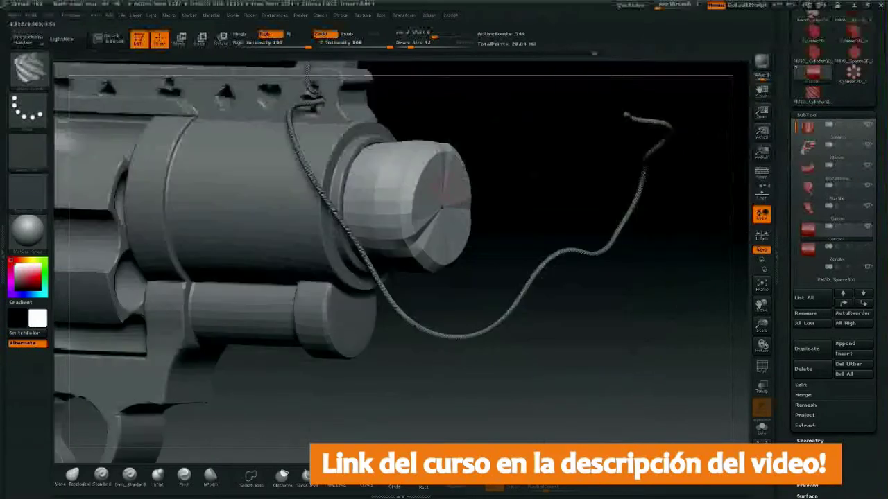
key(f)
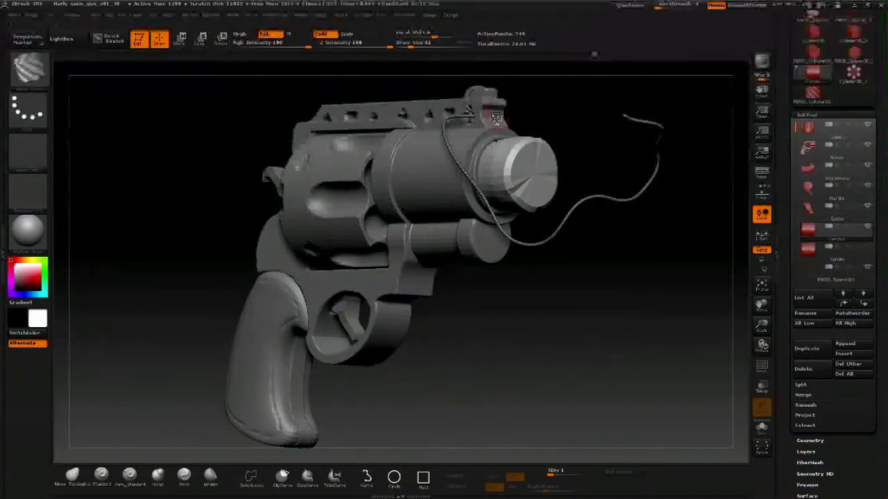
mouse_move(459, 300)
mouse_down()
mouse_move(529, 348)
mouse_move(455, 289)
mouse_move(437, 254)
mouse_up()
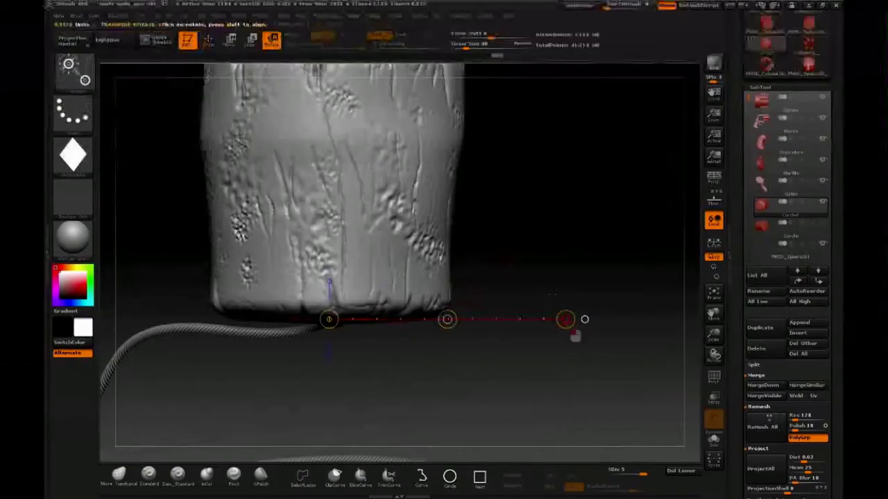
Step: Turn the revolver to a side view of the frame above the trigger guard
drag(374, 224, 464, 218)
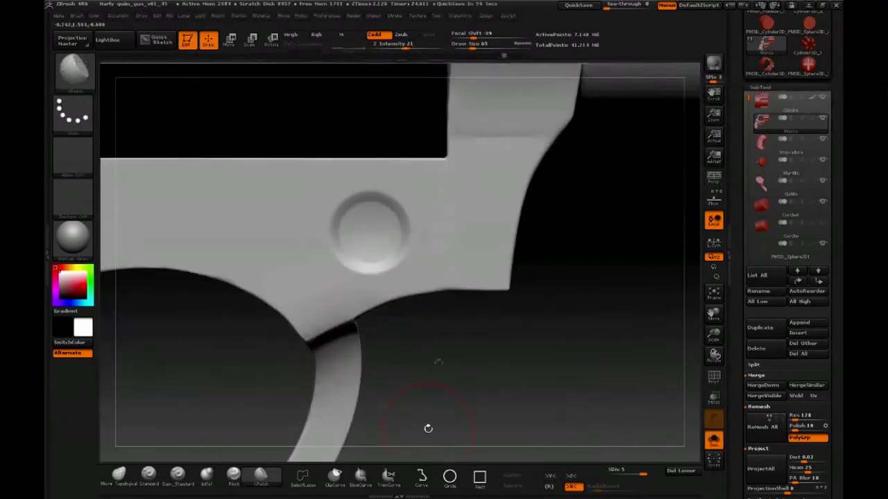
Step: Angle and zoom the view in on the revolver frame and trigger guard
mouse_move(428, 429)
mouse_down()
mouse_move(449, 353)
mouse_move(397, 305)
mouse_up()
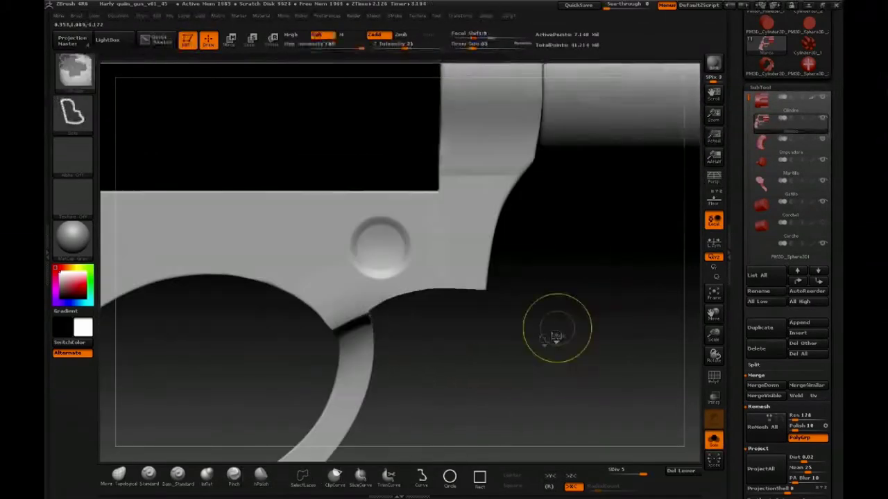
drag(575, 326, 374, 316)
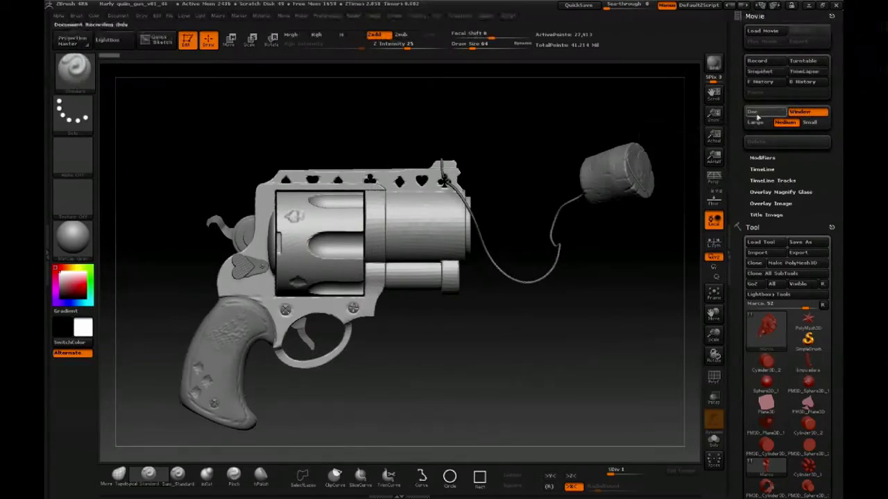
Step: Choose a title image for the movie in the Movie palette's Title Image settings
click(767, 215)
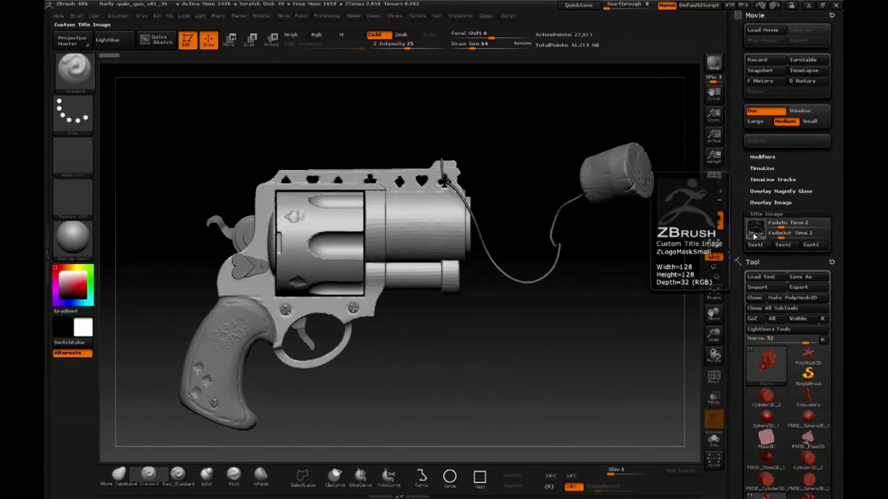
click(755, 227)
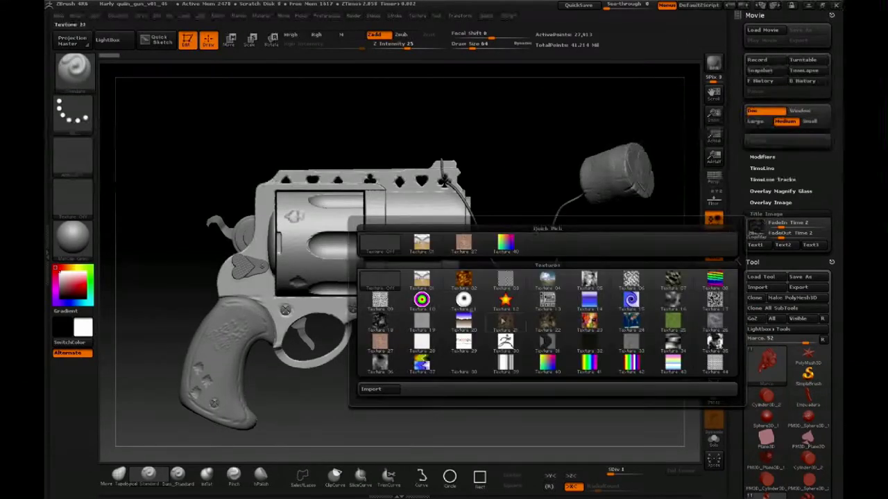
click(424, 278)
Step: Record a turntable spin of the revolver and play the movie back several times
click(799, 61)
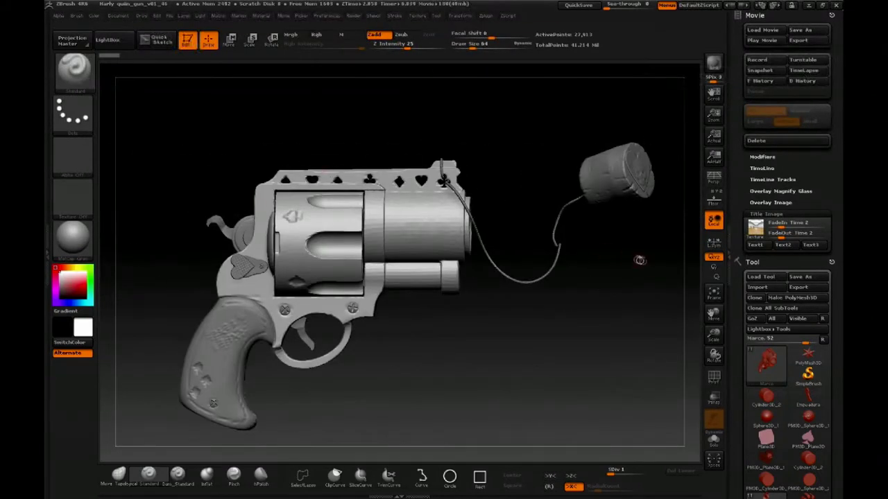
click(763, 42)
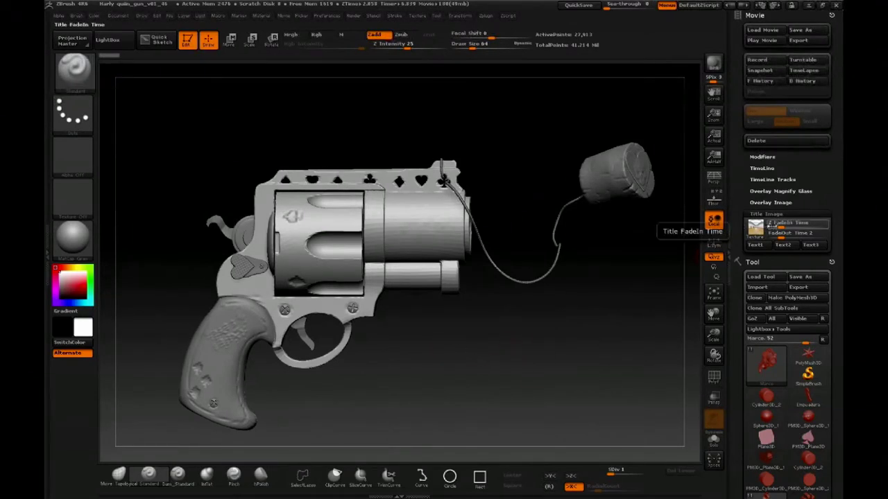
click(761, 39)
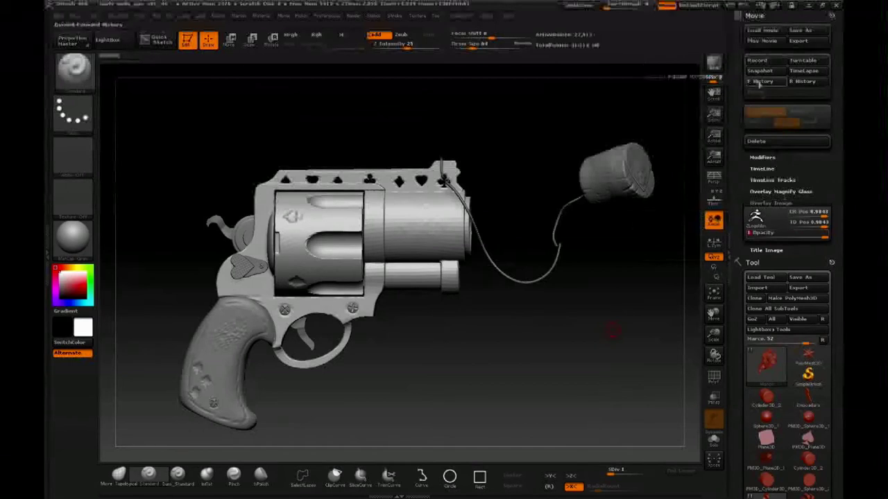
click(761, 40)
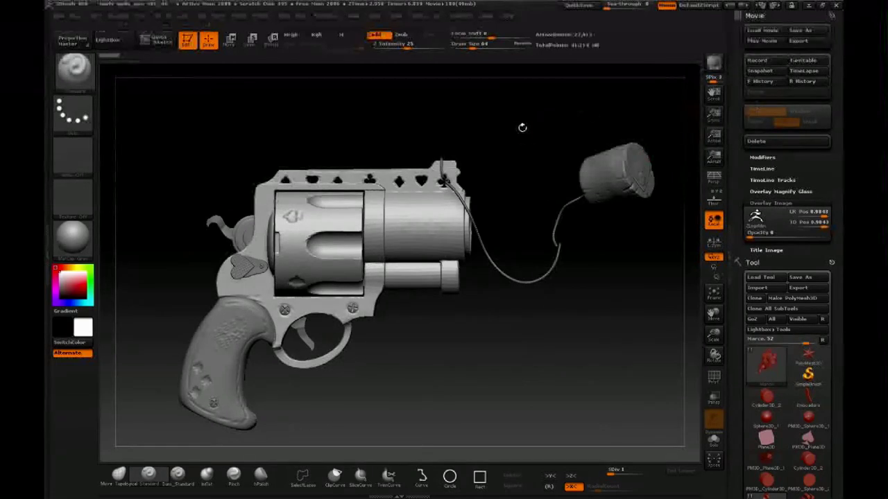
Step: Rotate the revolver to an end-on view and record a new turntable movie
mouse_move(513, 140)
mouse_down()
mouse_move(476, 240)
mouse_move(545, 272)
mouse_up()
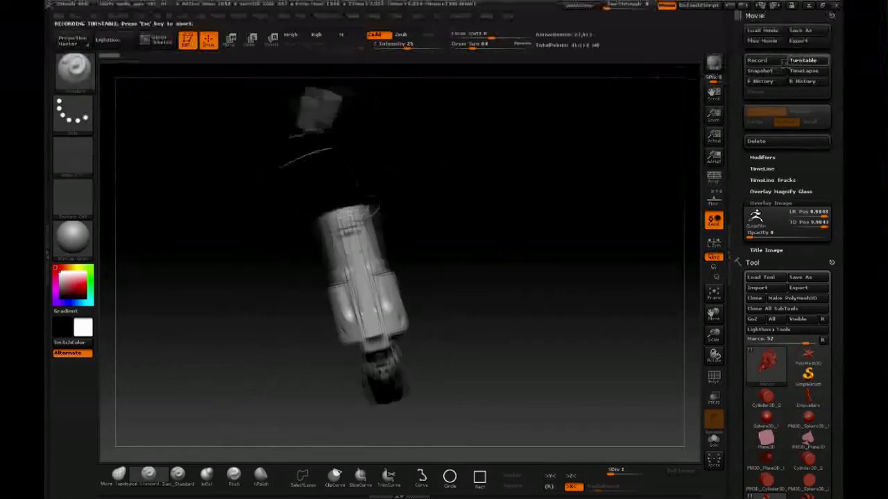
click(761, 43)
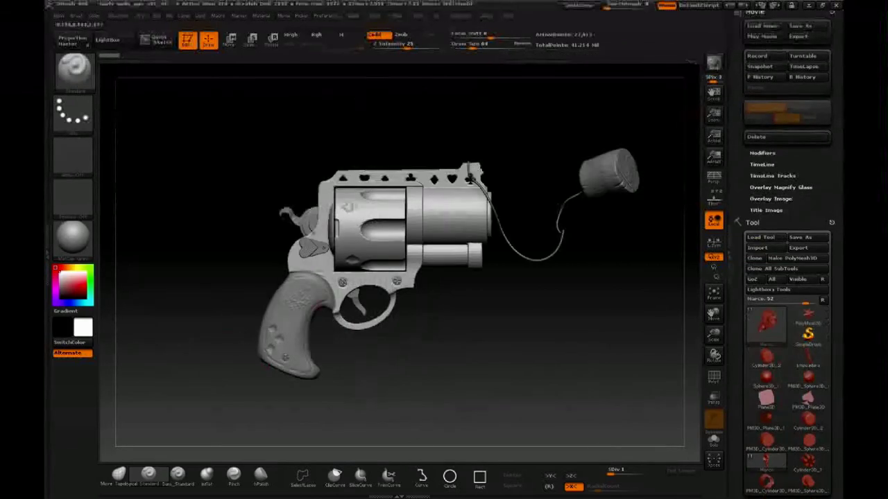
Step: Resize the document to a larger canvas and confirm the resize
click(118, 15)
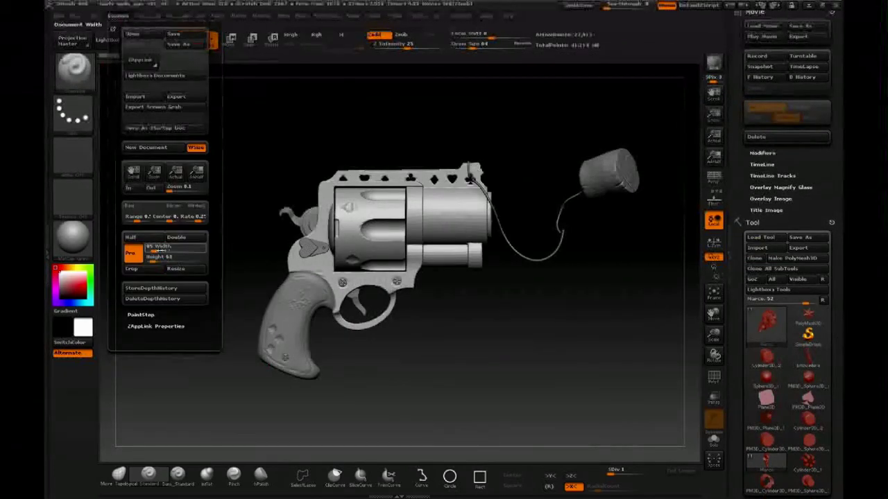
click(183, 269)
click(459, 285)
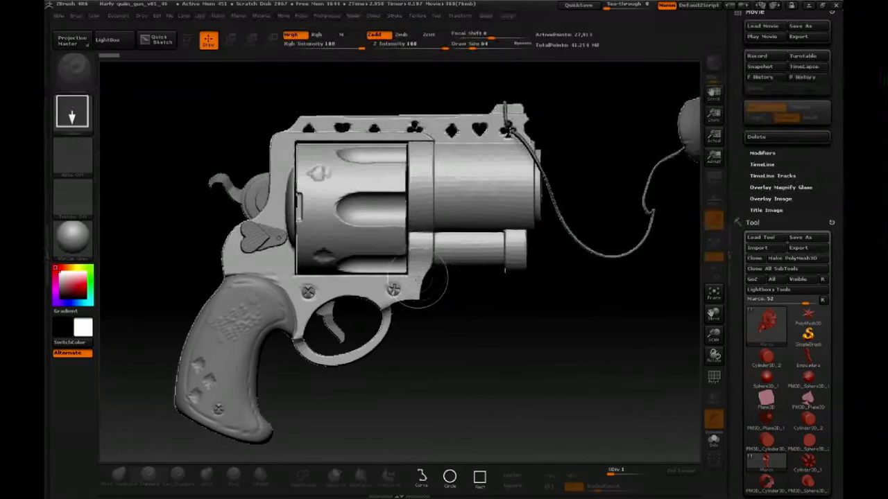